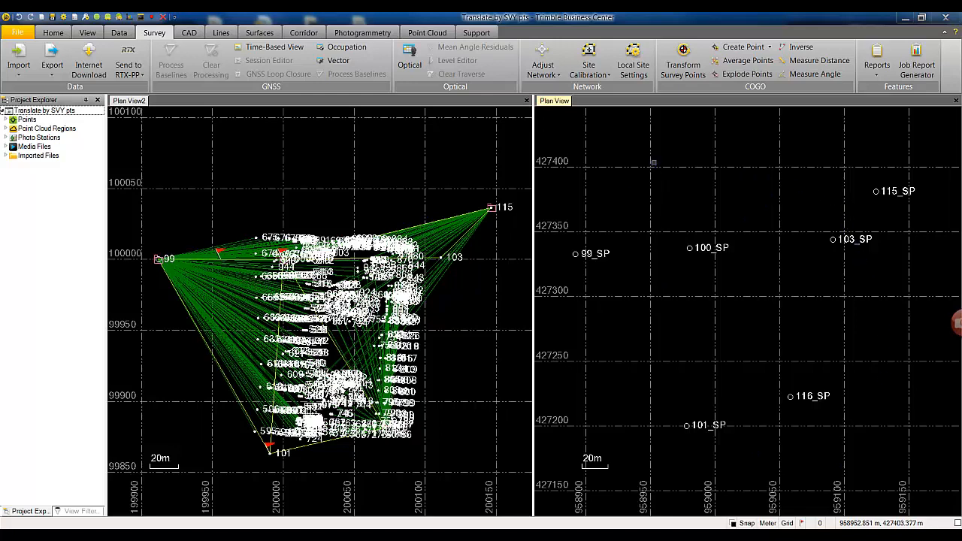
- Start Transform Survey Points and select the whole survey network in Plan View2 as the objects to move
left_click(691, 58)
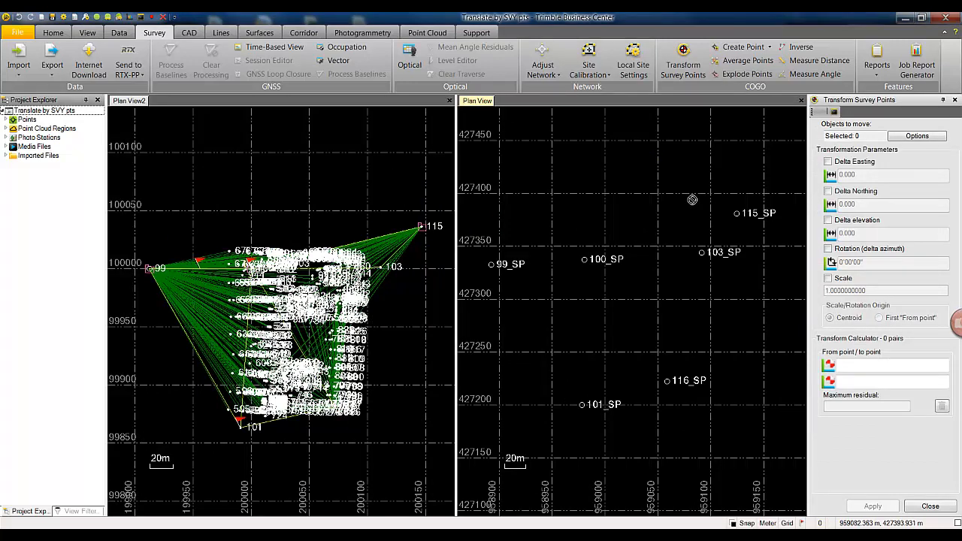
left_click(864, 136)
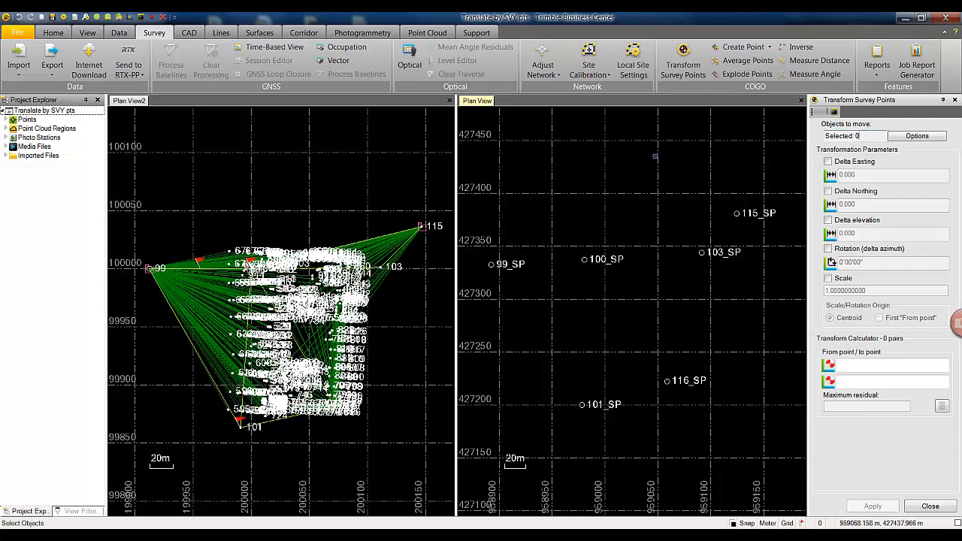
left_click_drag(124, 161, 442, 480)
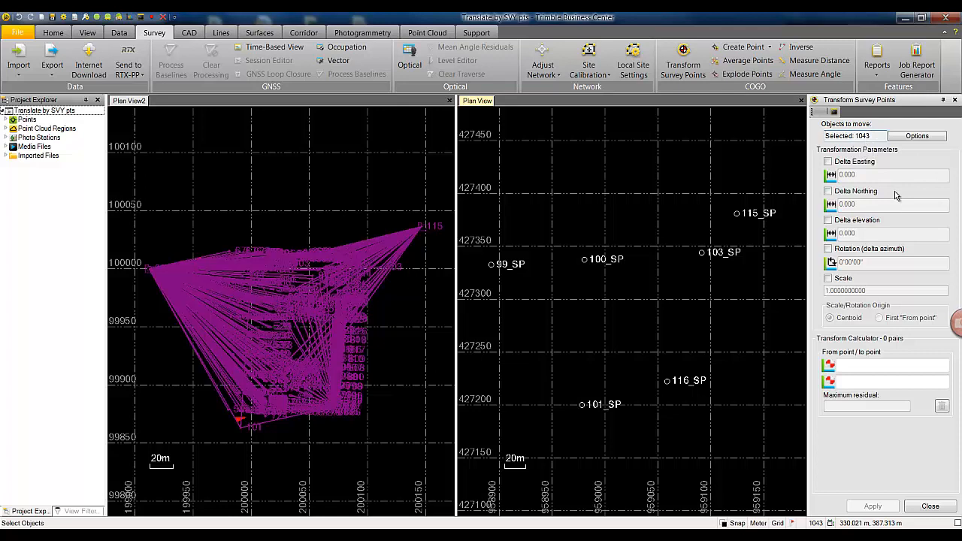
- Enable Delta Easting, Delta Northing, Delta elevation, Rotation and Scale as transformation parameters
left_click(829, 163)
left_click(829, 192)
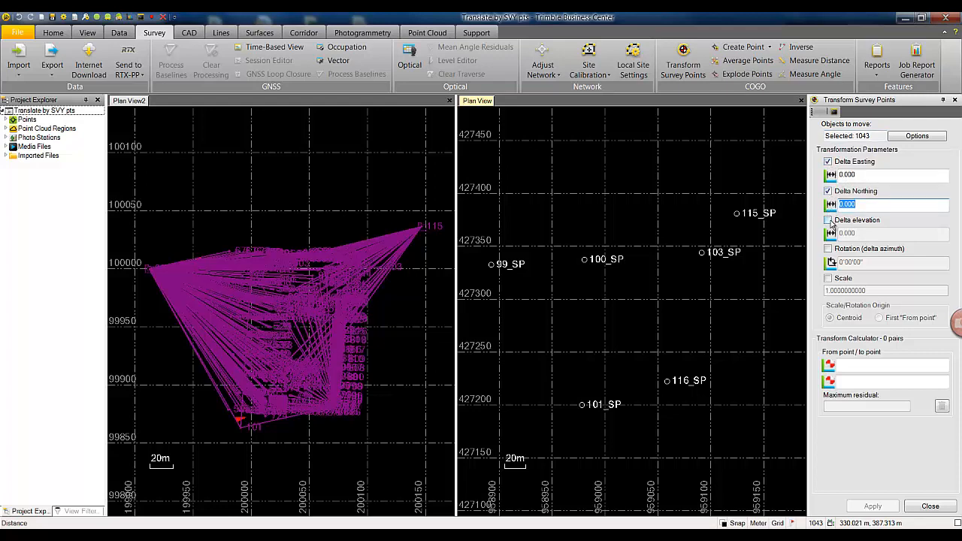
left_click(828, 220)
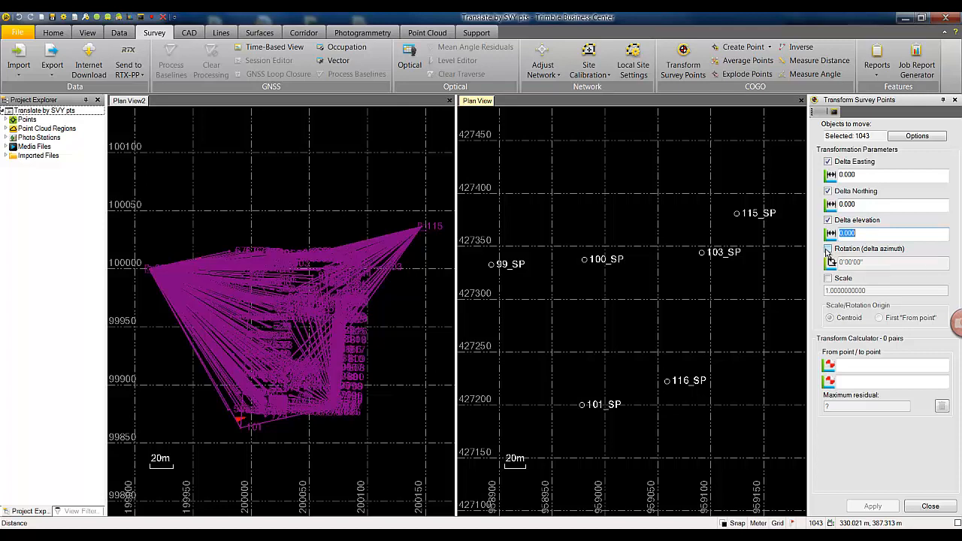
left_click(828, 249)
left_click(828, 278)
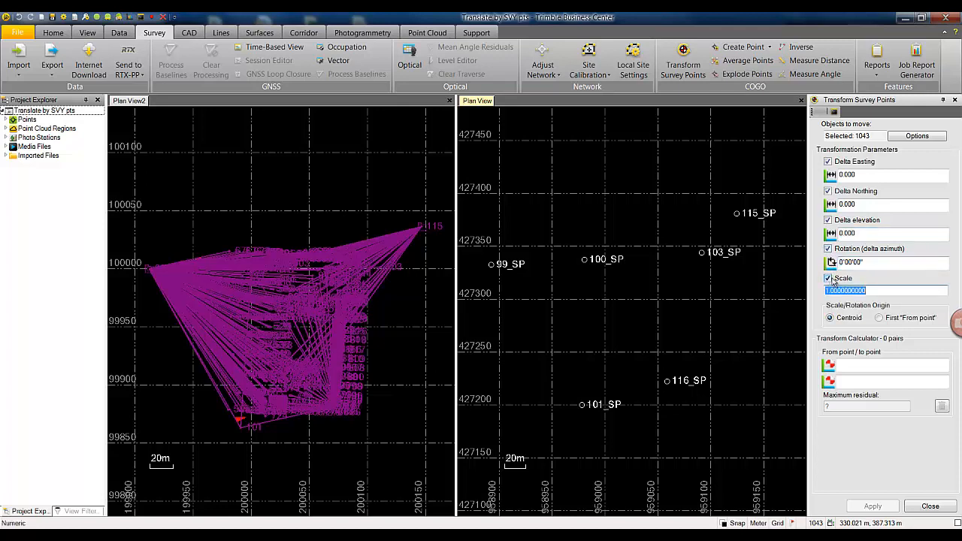
- Pair point 115 with 115_SP and point 99 with 99_SP in the transform calculator
left_click(855, 367)
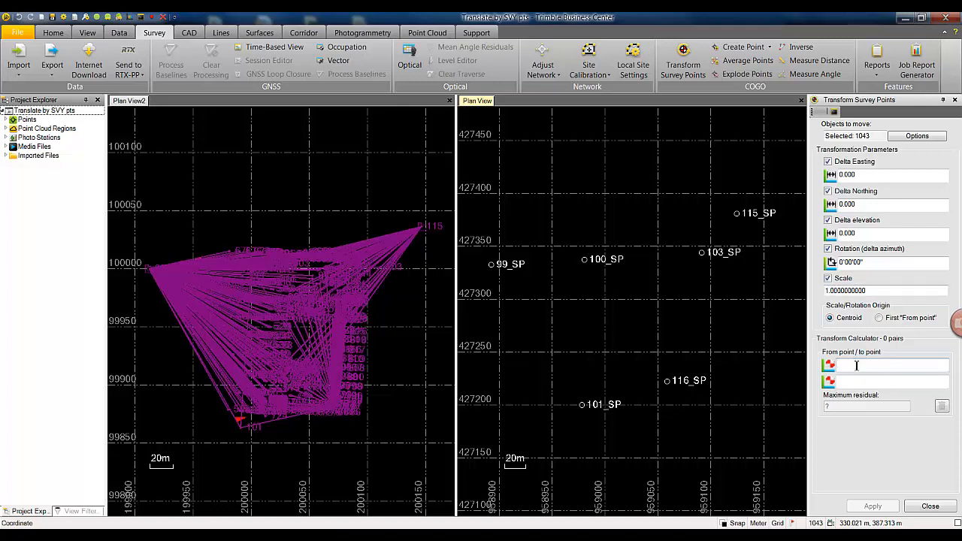
left_click(425, 229)
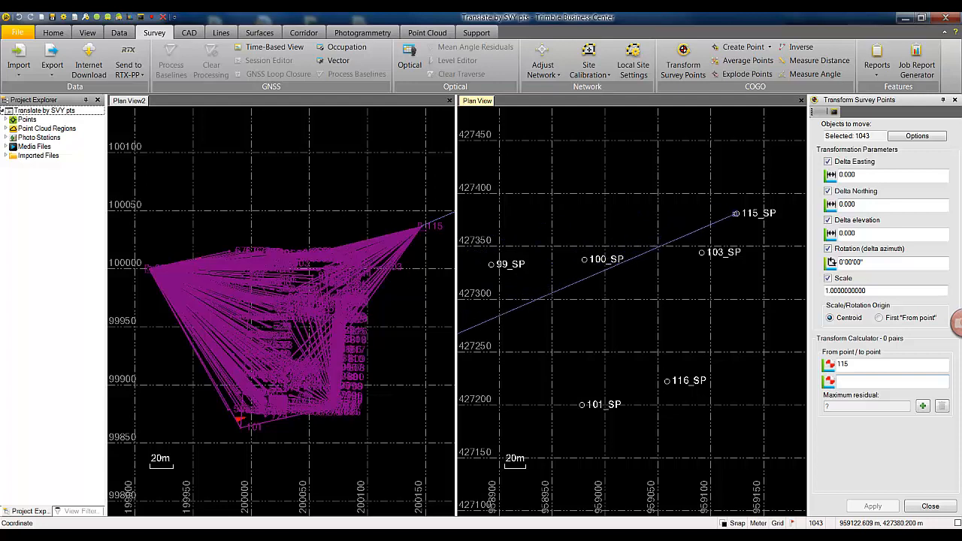
left_click(737, 213)
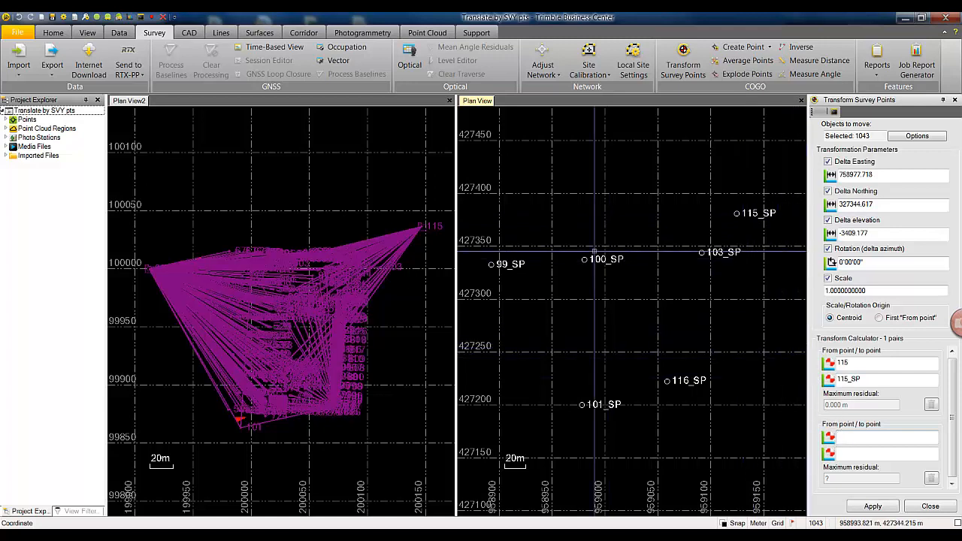
left_click(148, 266)
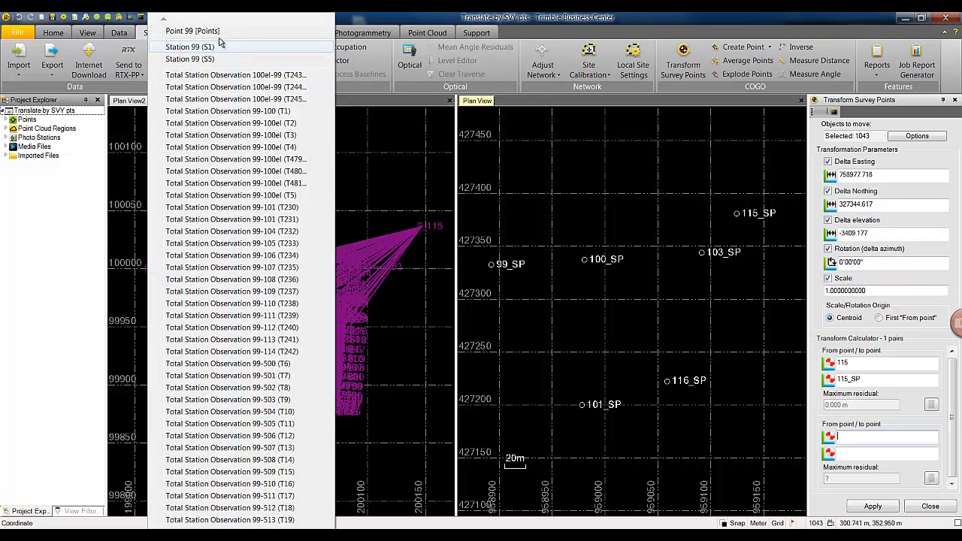
left_click(203, 31)
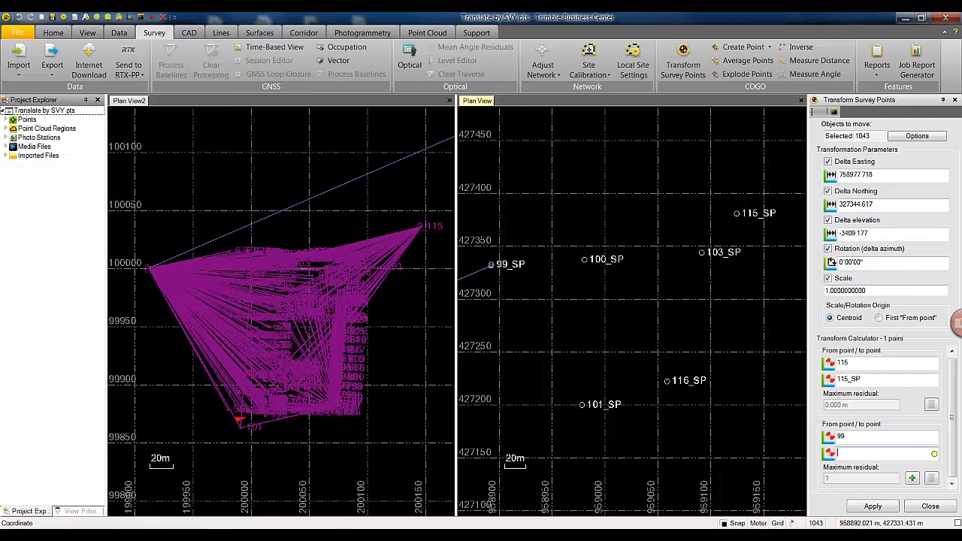
left_click(490, 265)
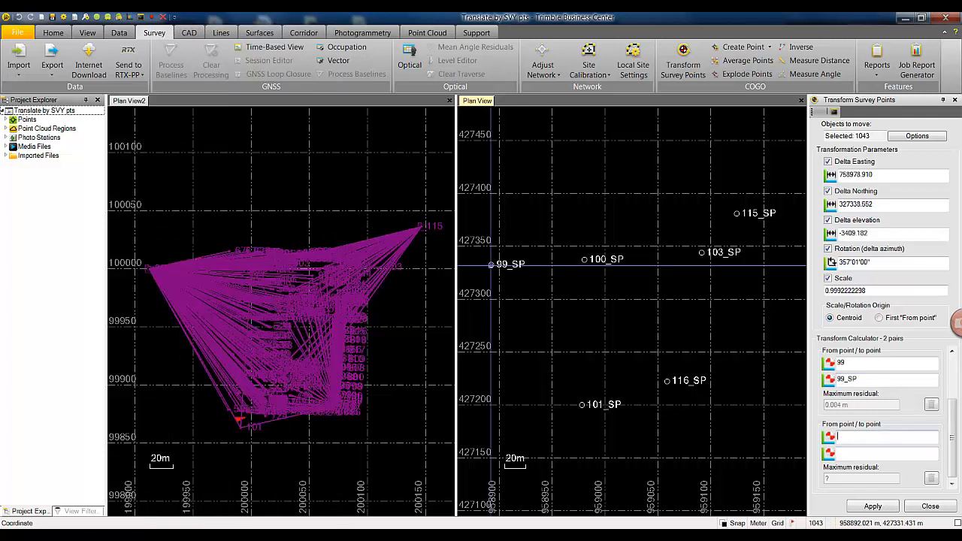
- Add the from/to point pairs 101 to 101_SP, 100 to 100_SP and 116 to 116_SP
left_click(846, 453)
left_click(581, 404)
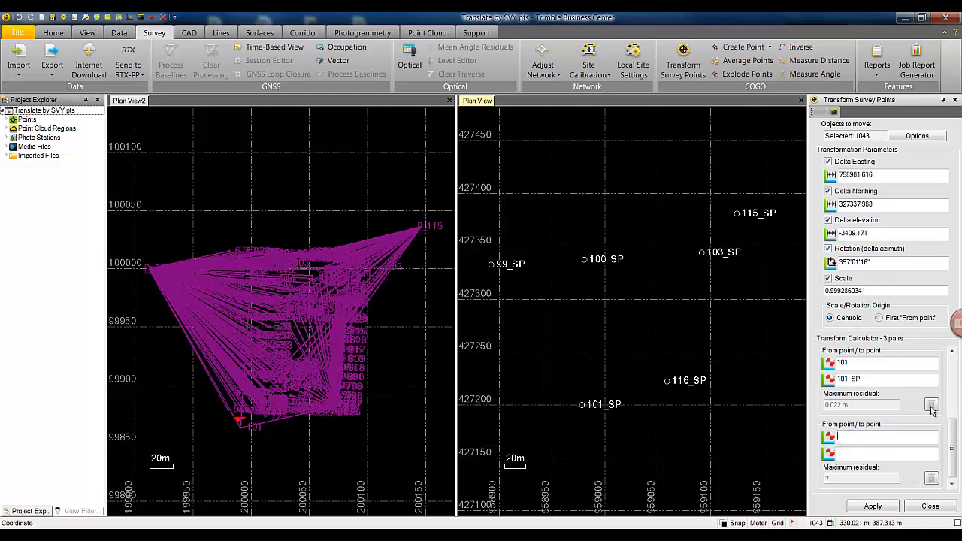
mouse_move(953, 437)
left_mouse_down()
mouse_move(954, 375)
mouse_move(953, 444)
left_mouse_up()
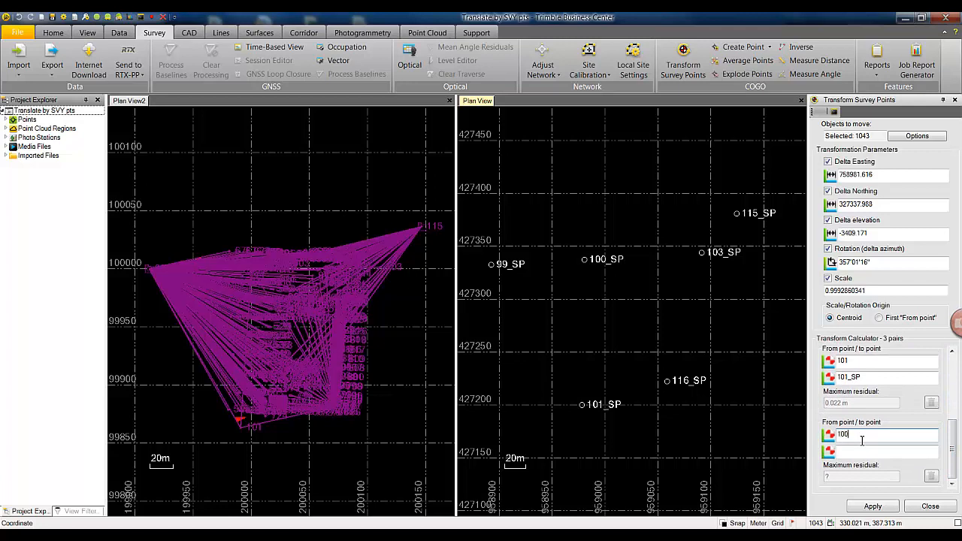
left_click(860, 451)
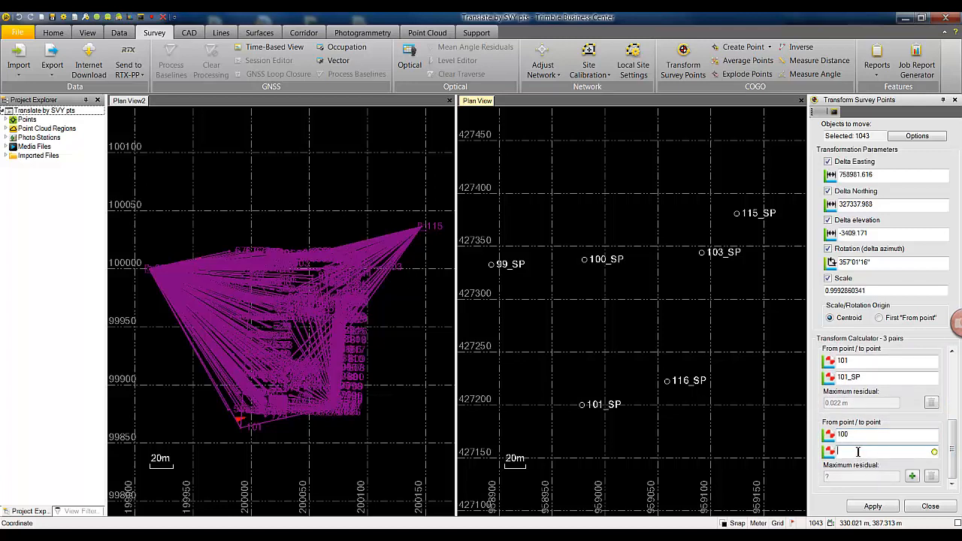
left_click(584, 259)
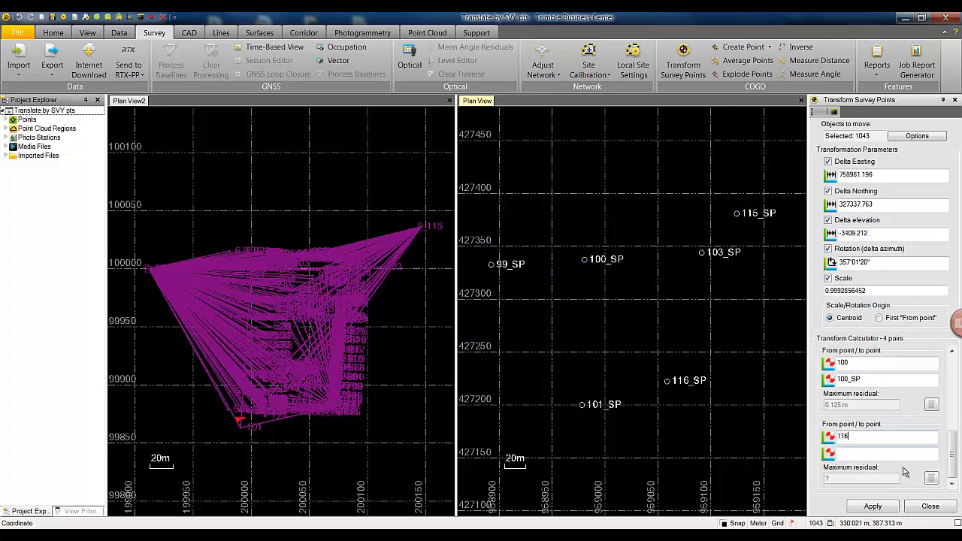
left_click(878, 453)
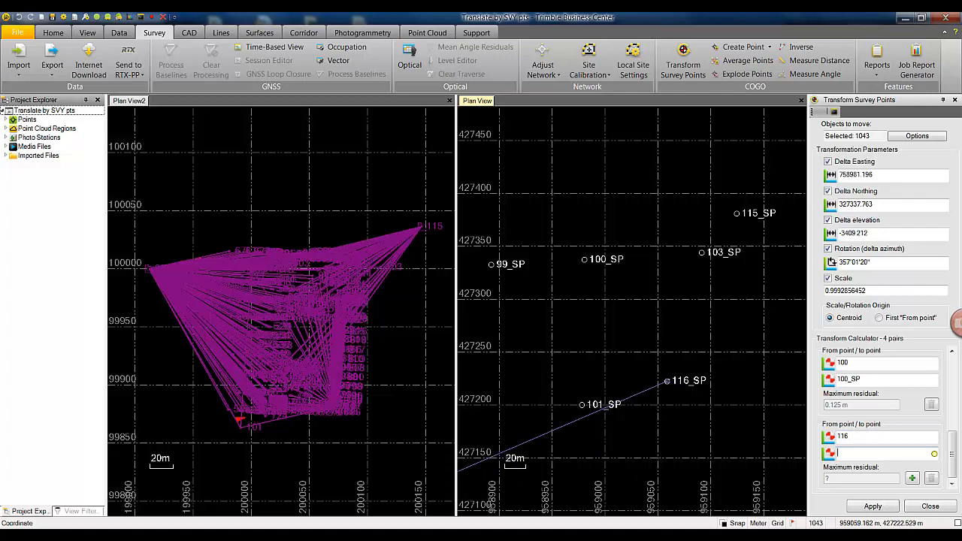
left_click(667, 381)
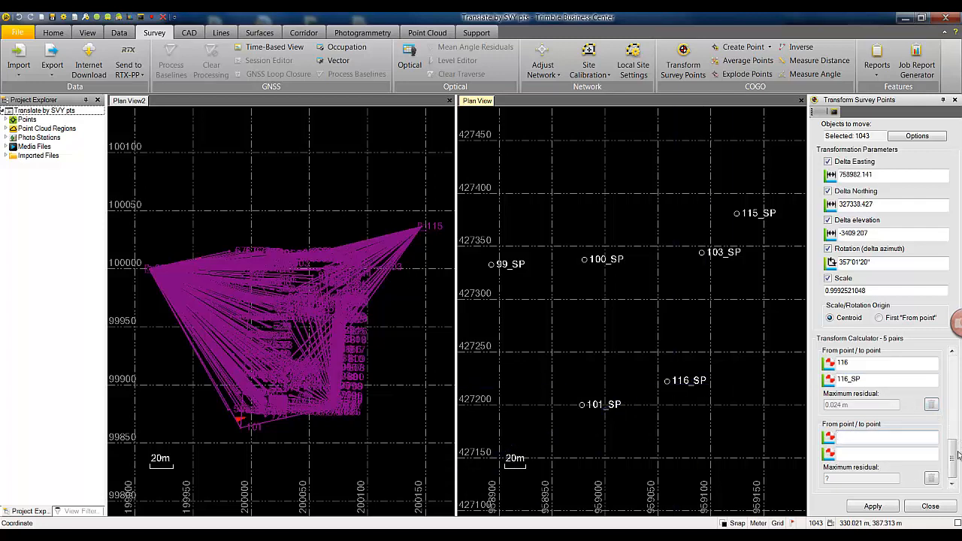
- Remove the 100 to 100_SP pair from the transform calculator and review the remaining pairs' residuals
left_click_drag(953, 455, 960, 420)
left_click(847, 421)
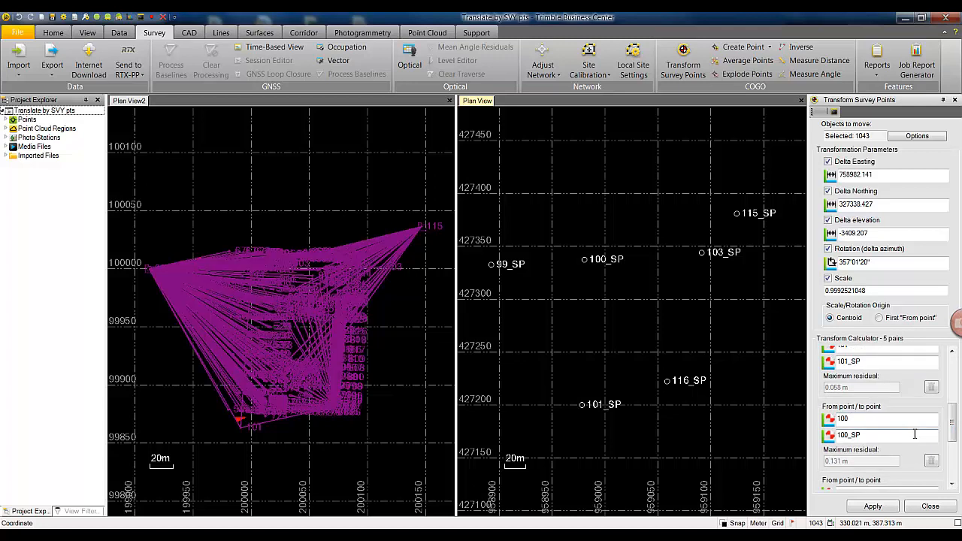
left_click(931, 461)
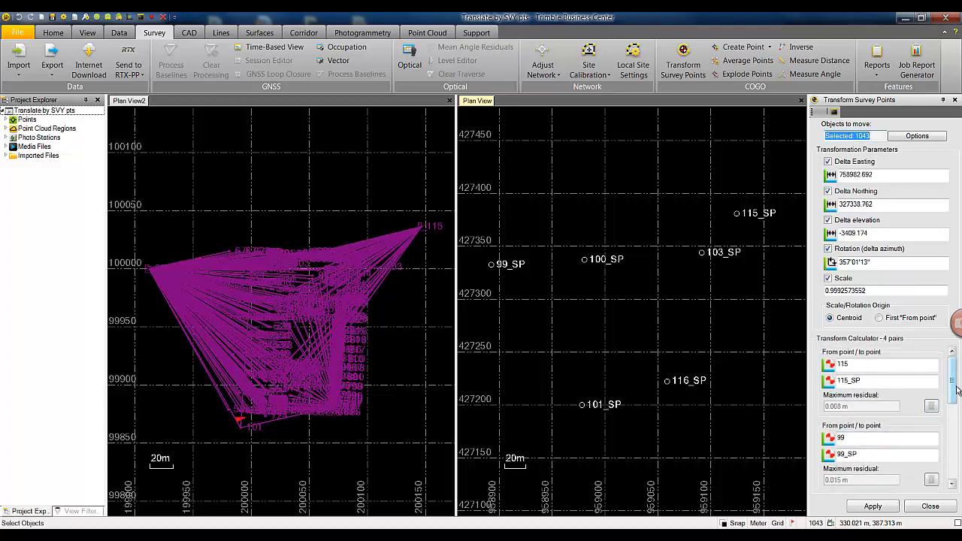
left_click_drag(955, 384, 960, 459)
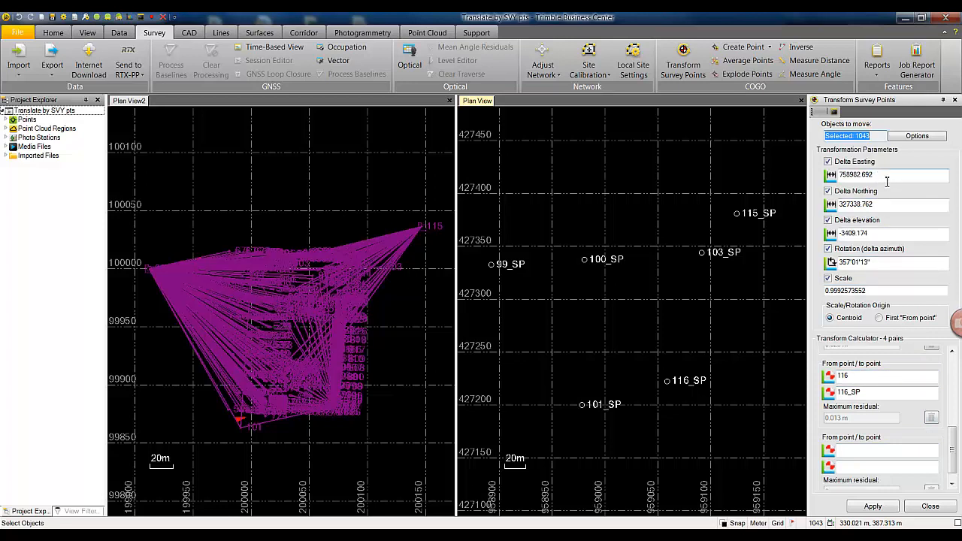
- Apply the transformation to the selected survey data and close Plan View2
left_click(885, 510)
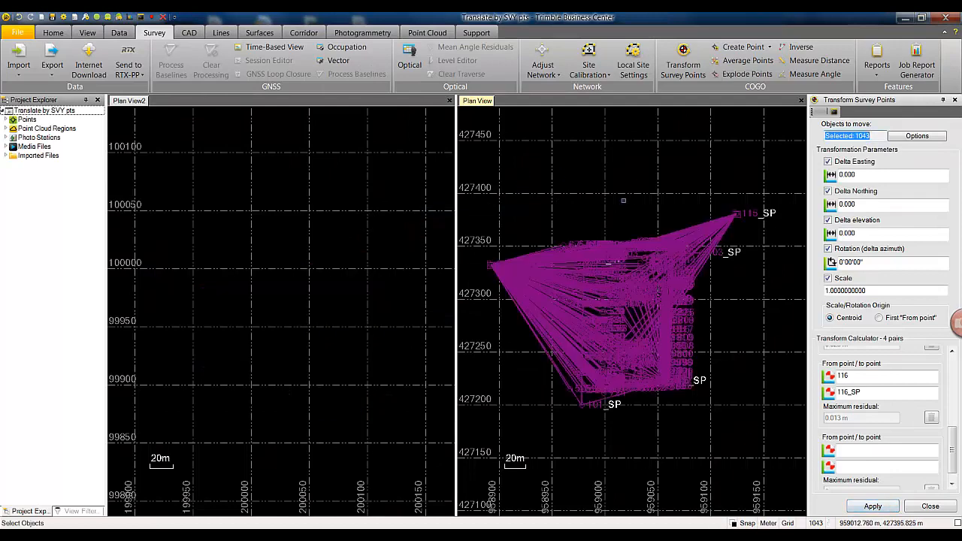
scroll(739, 318, "up", 1)
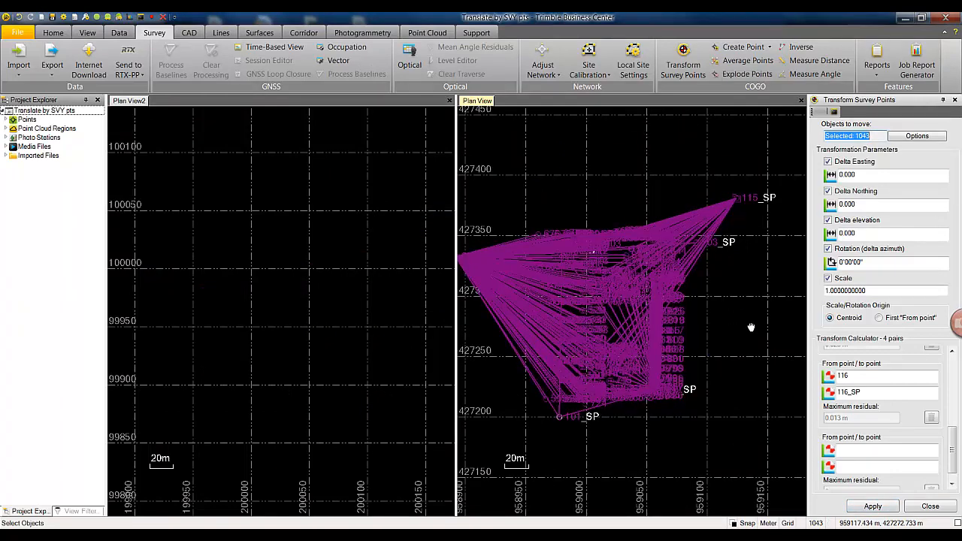
left_click_drag(751, 327, 777, 325)
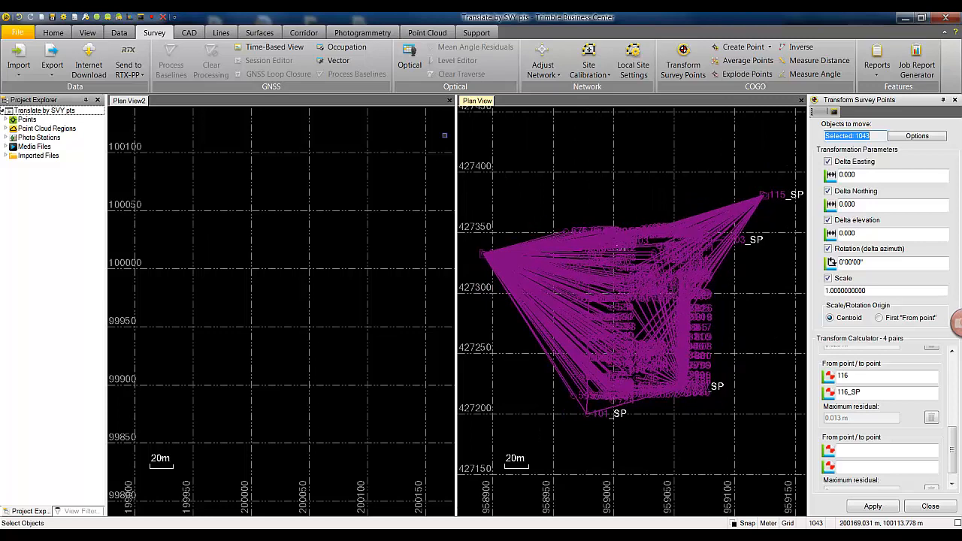
left_click(449, 102)
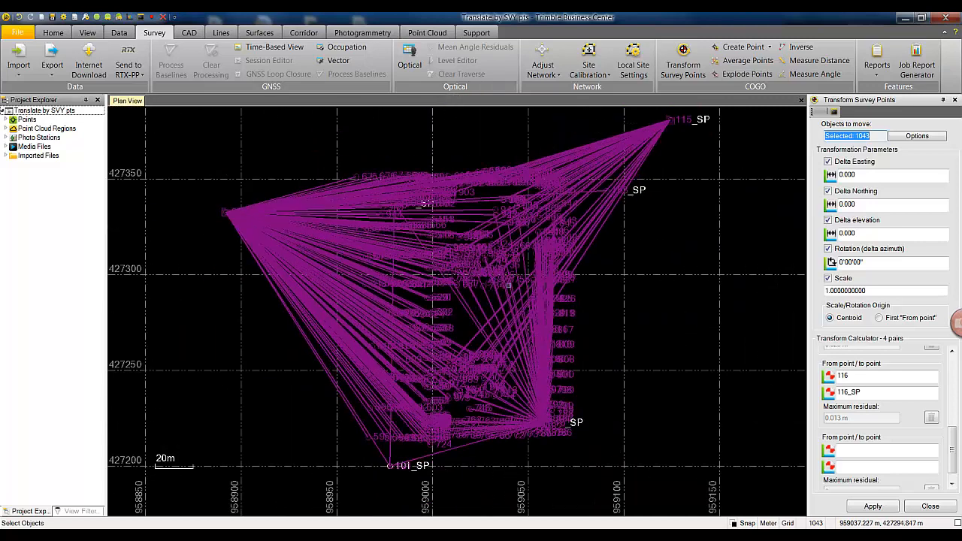
- Clear the selection and open the properties of the total station observation from point 99 to 533
key("Escape")
scroll(492, 174, "down", 1)
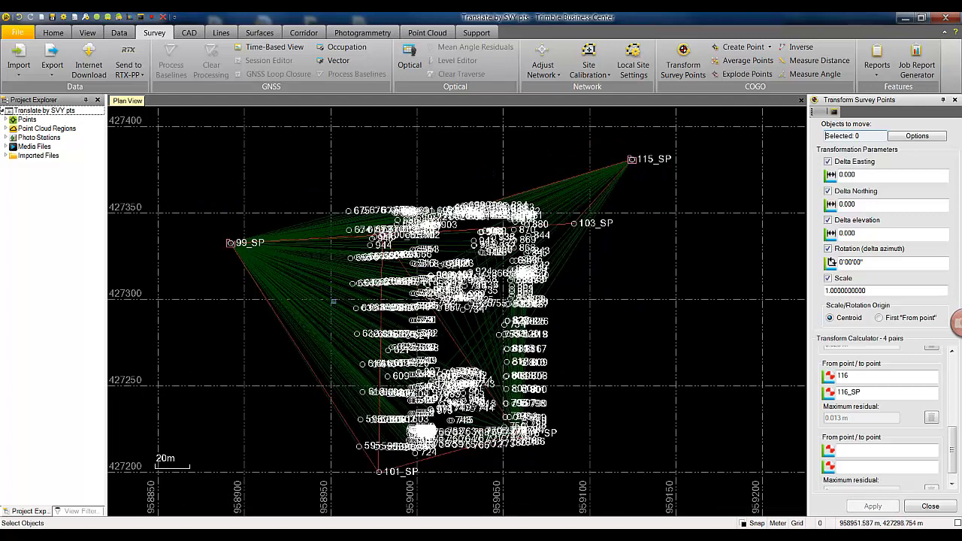
left_click(337, 299)
left_click(348, 307)
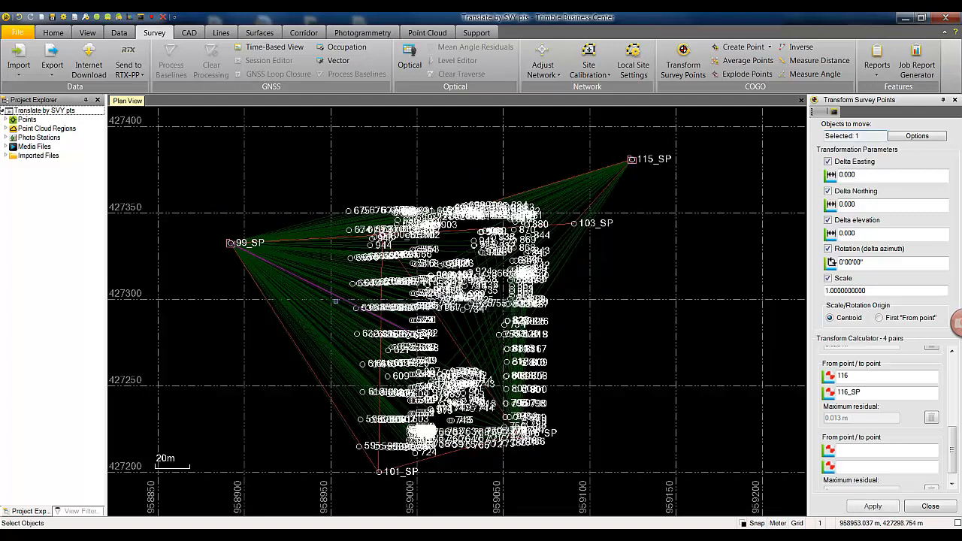
right_click(337, 301)
left_click(368, 382)
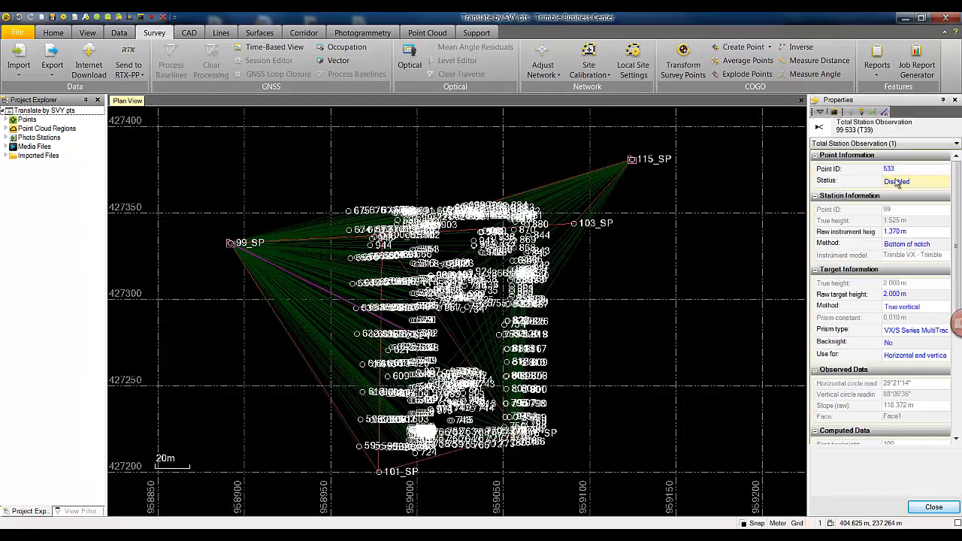
- Select the entire network, filter the properties to Total Station Observation, set their status to Enabled and close the properties
scroll(293, 175, "down", 1)
left_click_drag(199, 128, 675, 472)
left_click(908, 147)
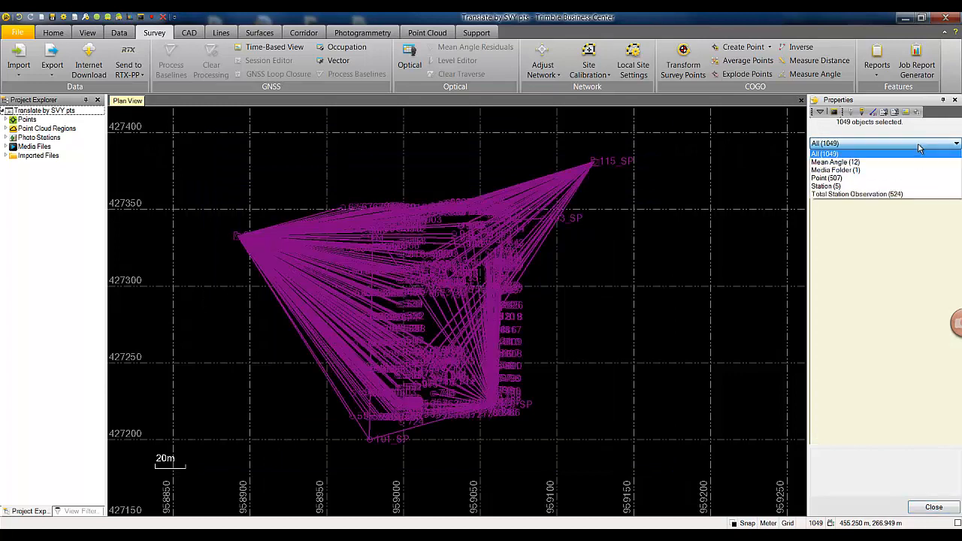
left_click(887, 194)
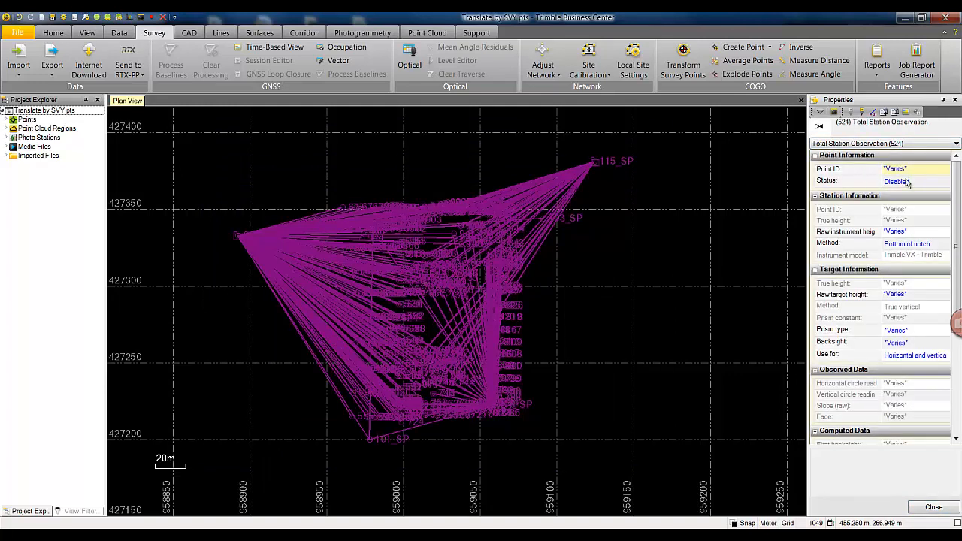
left_click(919, 182)
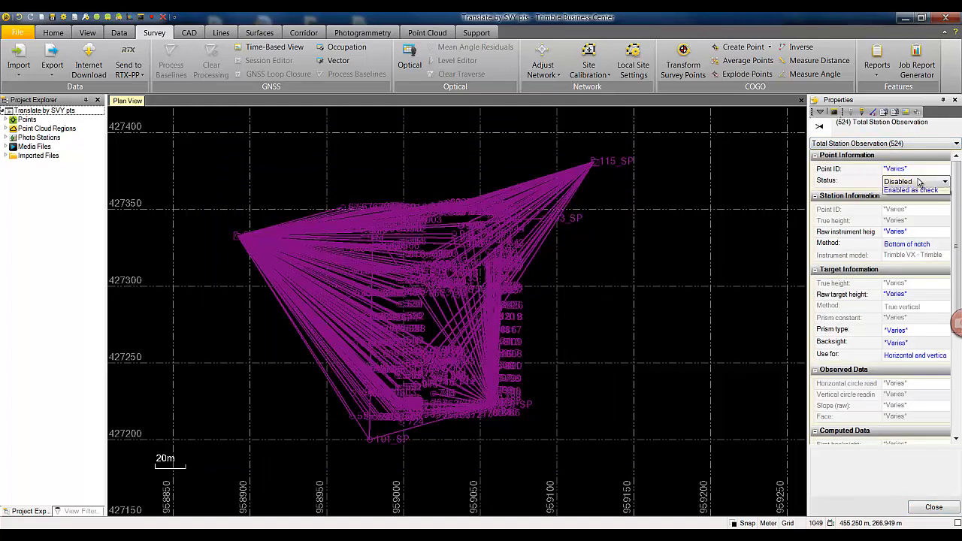
left_click(918, 193)
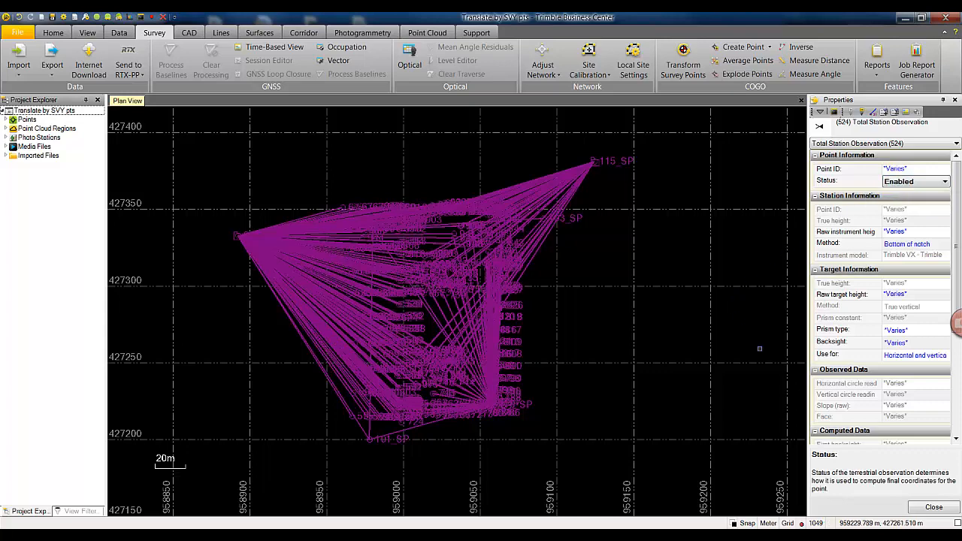
left_click(934, 508)
scroll(614, 294, "down", 2)
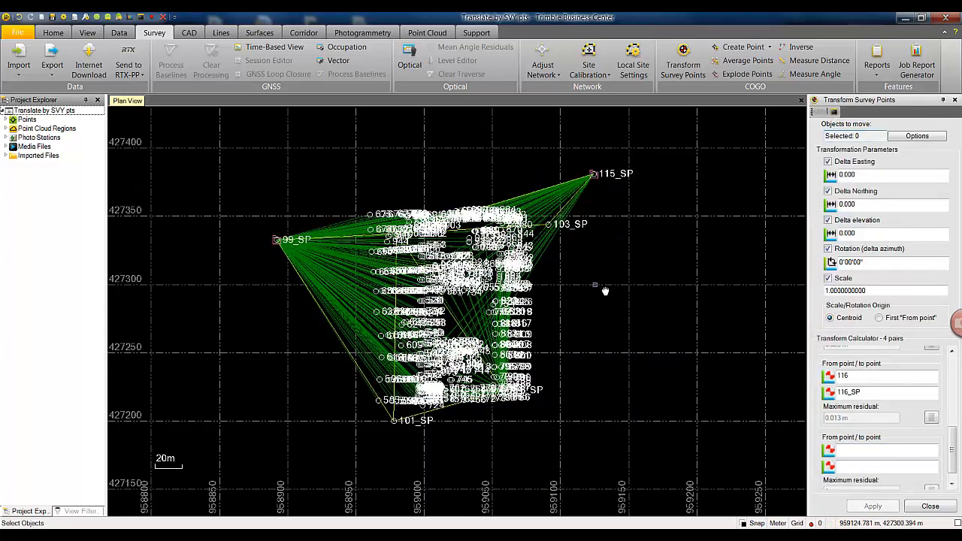
scroll(370, 296, "up", 3)
scroll(370, 297, "down", 1)
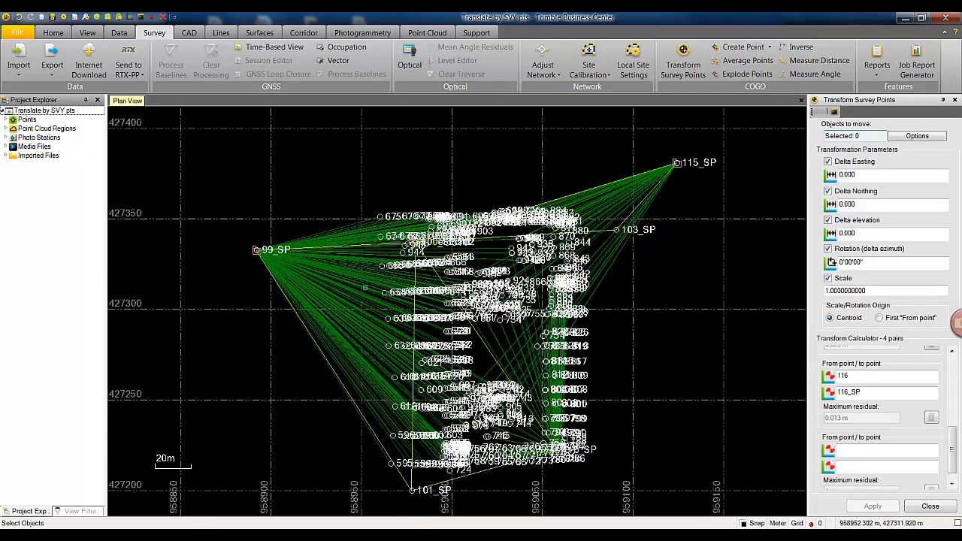
scroll(358, 279, "down", 1)
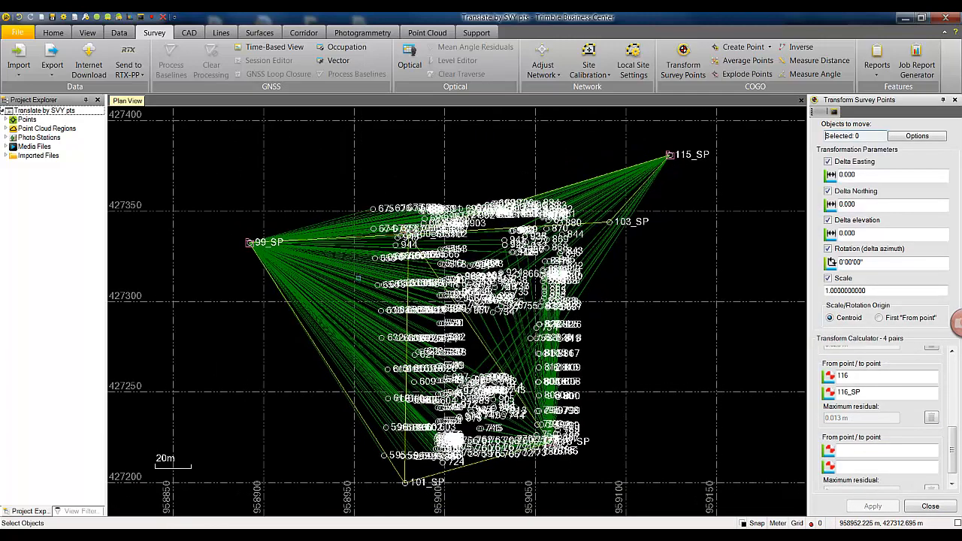